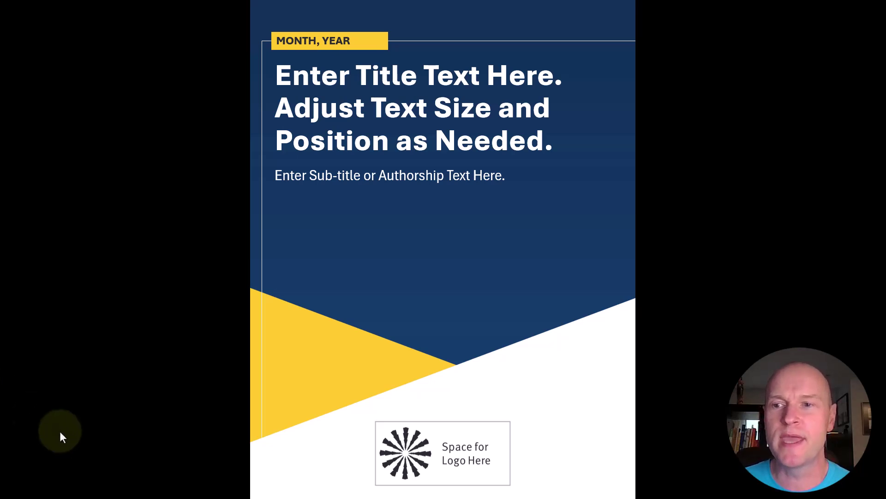
# Advance the slideshow so the faint line pattern fades in behind the cover
pyautogui.click(60, 431)
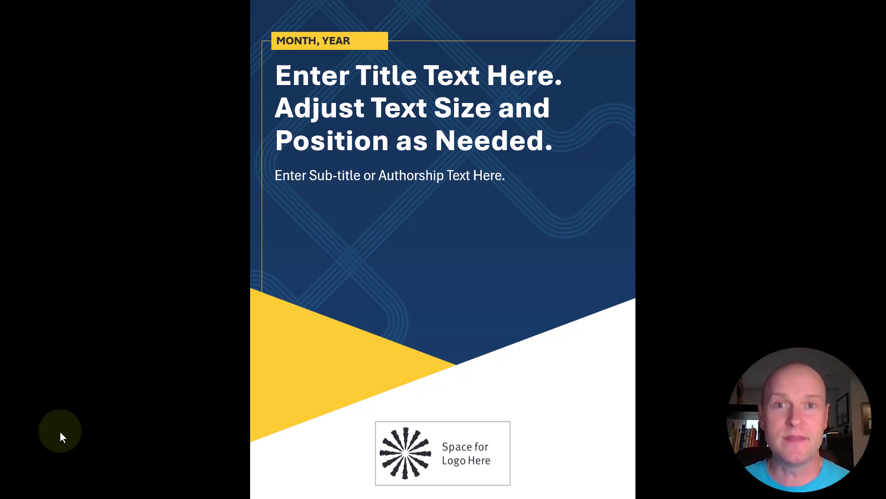
# End the slideshow and select slide 7, the plain navy-gradient cover
pyautogui.press('Escape')
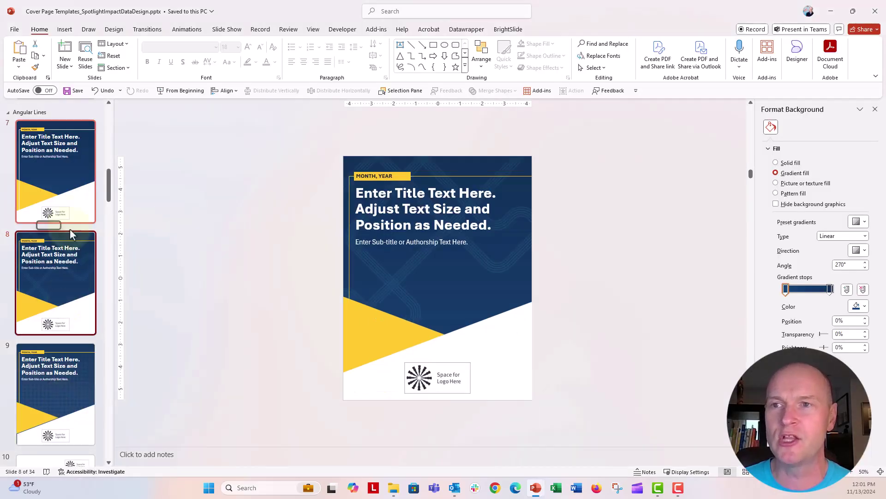
pyautogui.click(72, 193)
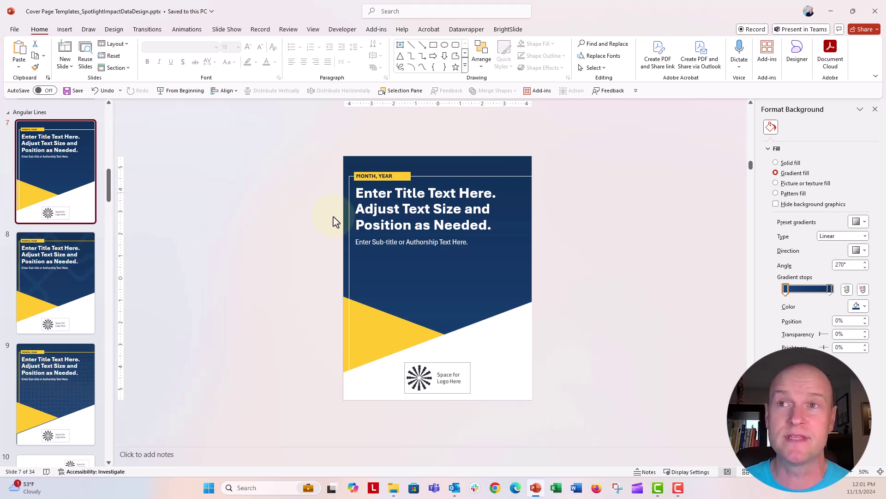
# Browse stock images for 'blue abstract' and pick the dark blue line-pattern photo
pyautogui.click(69, 31)
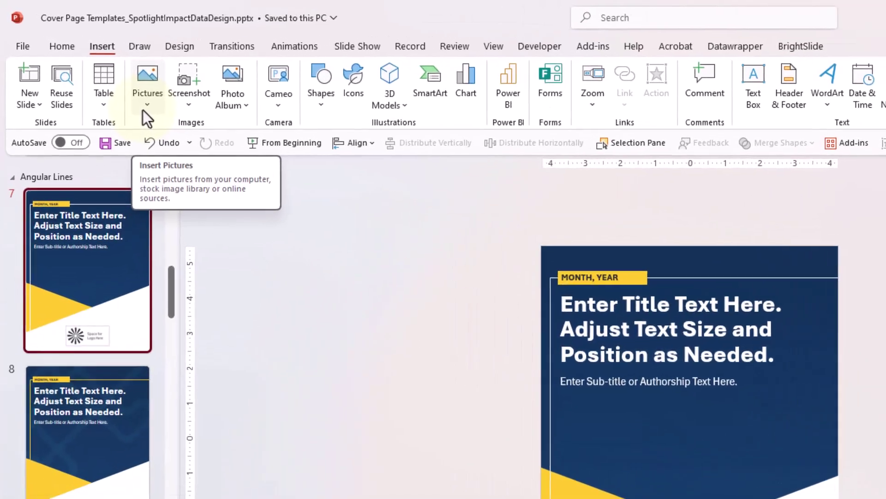
pyautogui.click(92, 66)
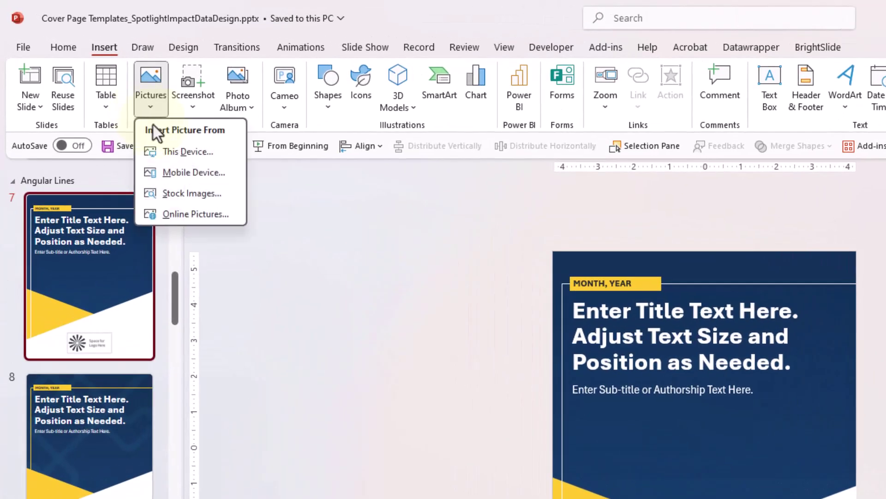
pyautogui.click(196, 195)
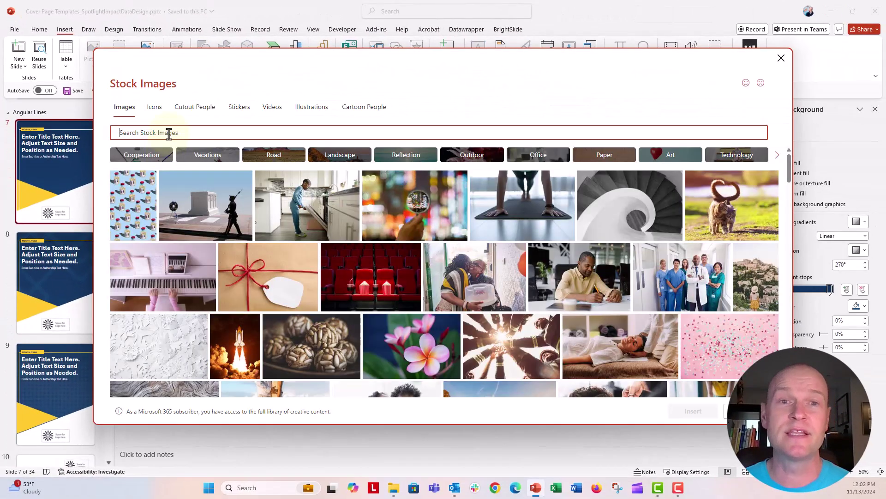
pyautogui.write('blue ')
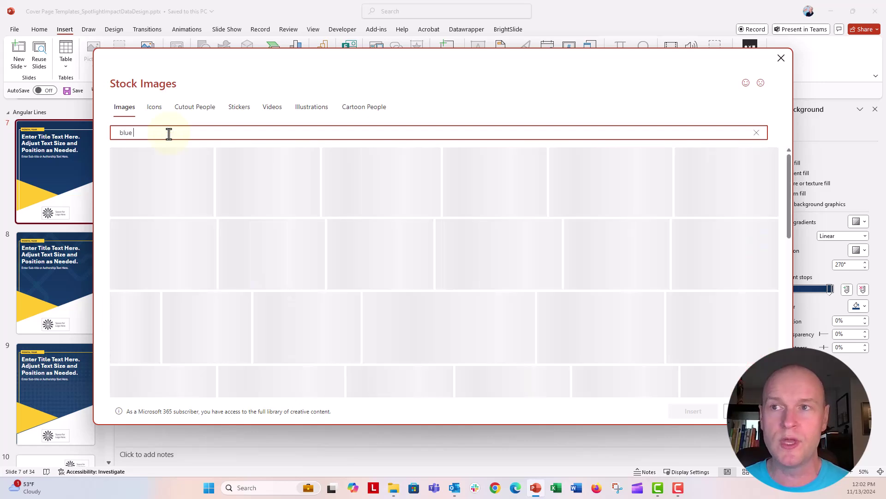
pyautogui.write('abstrac')
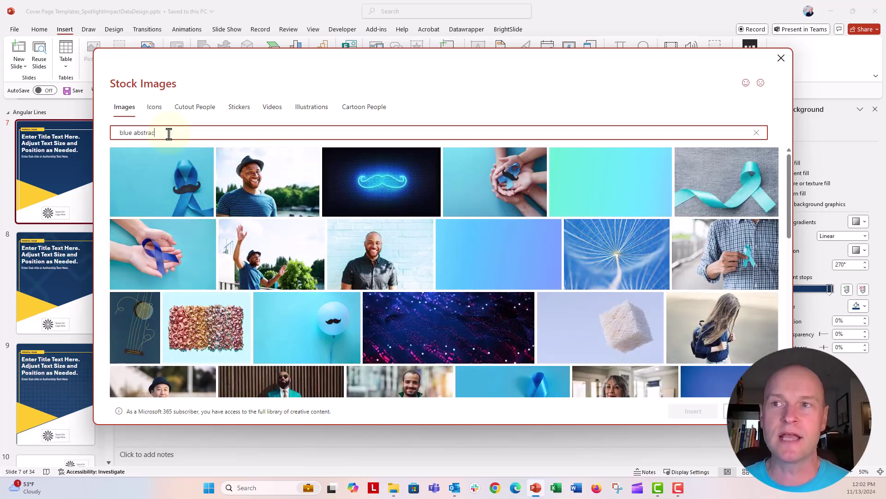
pyautogui.write('t')
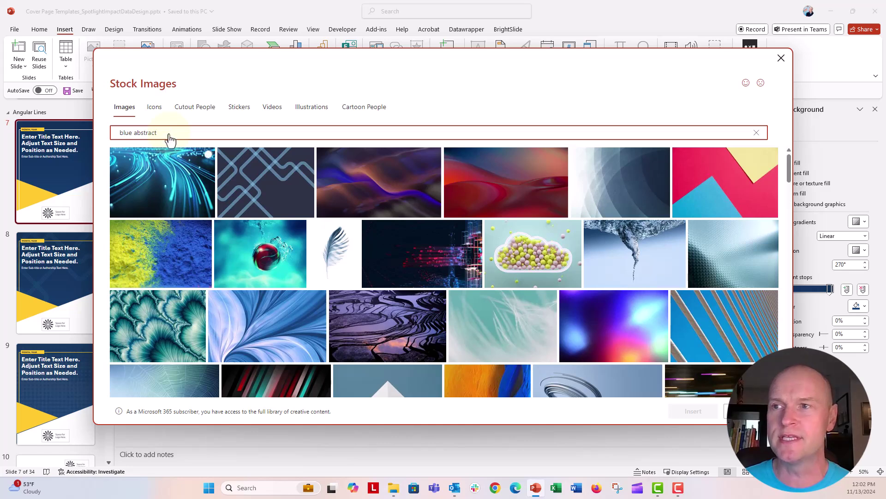
pyautogui.click(285, 206)
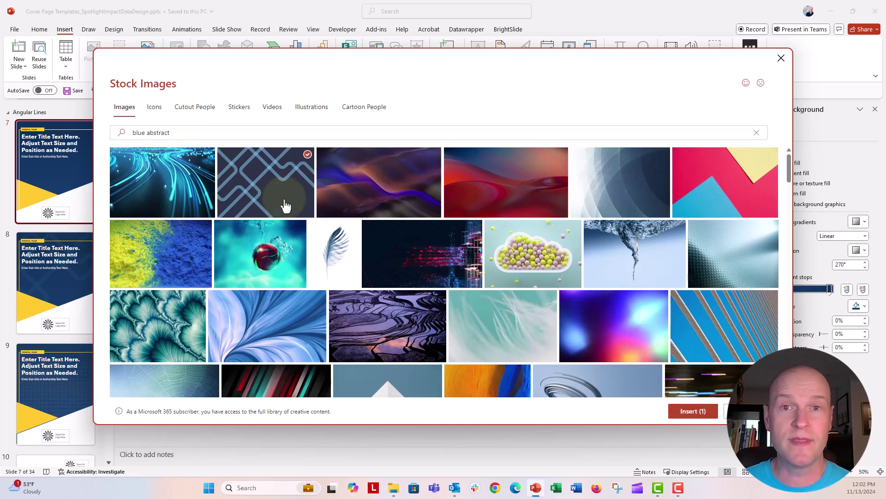
# Insert the line-pattern photo on slide 7, move it top-left, and enlarge it past the slide edges
pyautogui.click(688, 413)
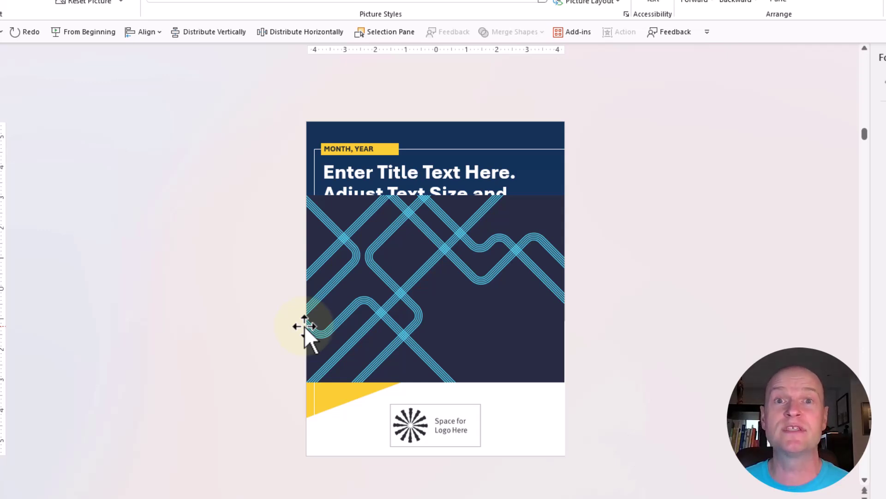
pyautogui.click(327, 304)
pyautogui.moveTo(359, 299); pyautogui.dragTo(246, 180)
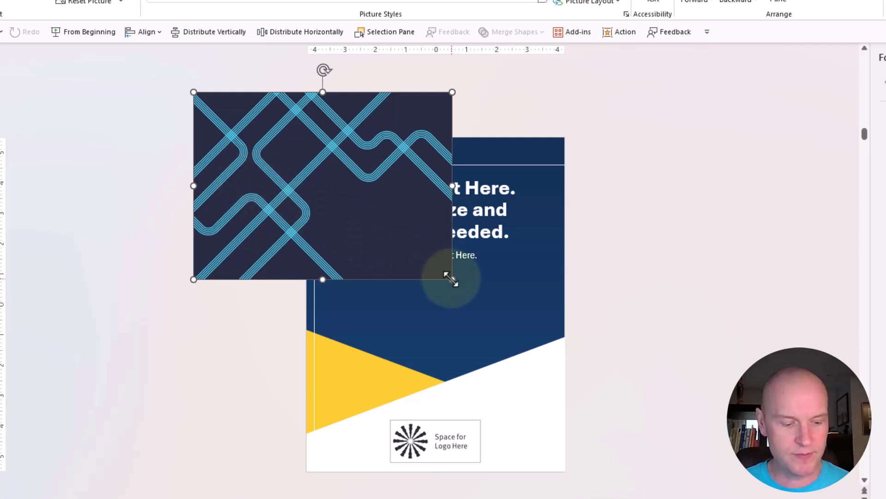
pyautogui.moveTo(451, 279)
pyautogui.mouseDown()
pyautogui.moveTo(691, 477)
pyautogui.moveTo(761, 495)
pyautogui.mouseUp()
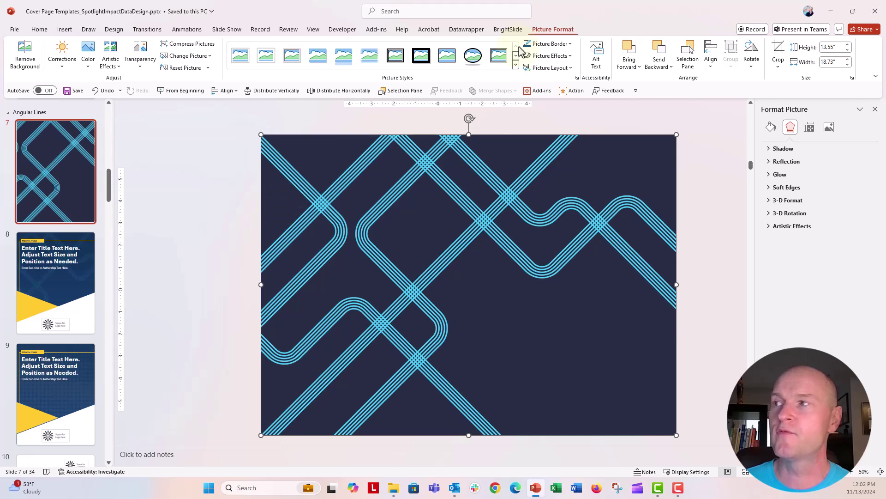
# Crop the photo on all four sides to the 8.5 by 11 inch slide
pyautogui.click(777, 50)
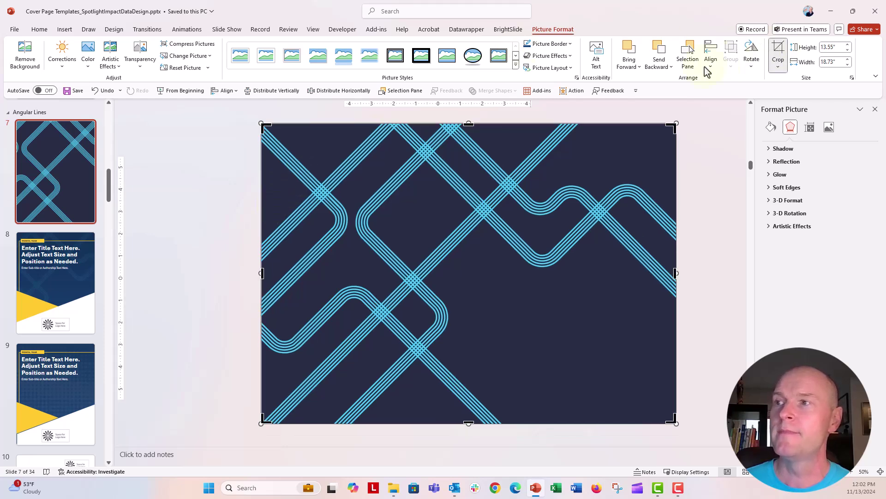
pyautogui.moveTo(468, 124); pyautogui.dragTo(469, 158)
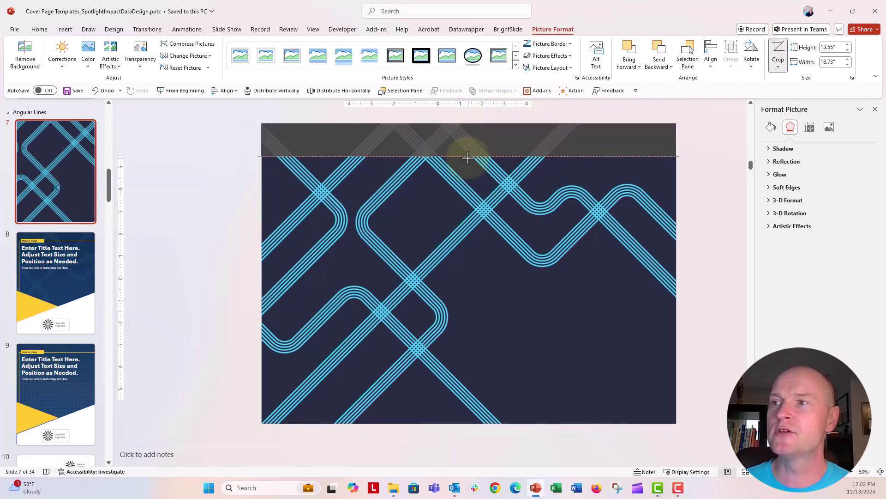
pyautogui.moveTo(263, 283)
pyautogui.mouseDown()
pyautogui.moveTo(351, 305)
pyautogui.moveTo(345, 305)
pyautogui.mouseUp()
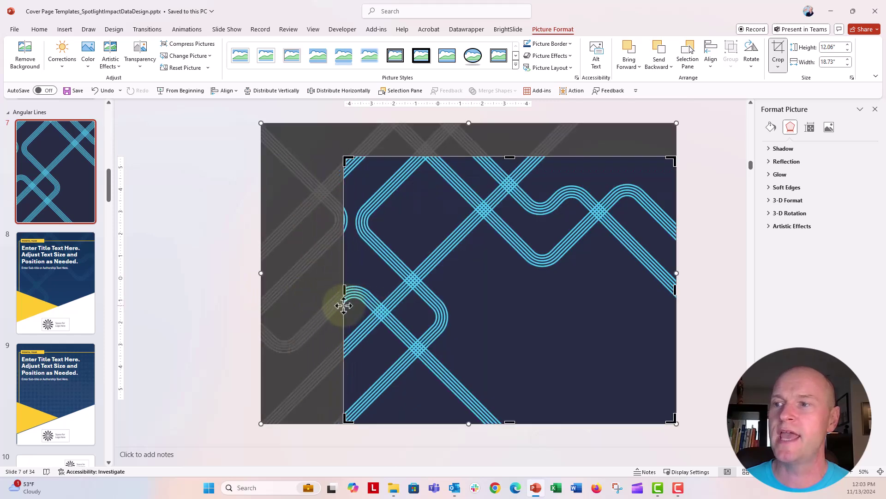
pyautogui.moveTo(506, 423); pyautogui.dragTo(513, 394)
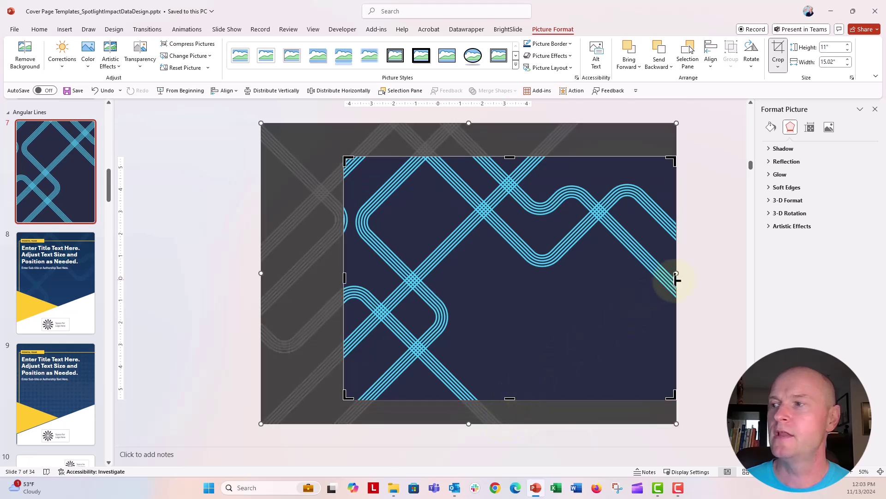
pyautogui.moveTo(675, 278)
pyautogui.mouseDown()
pyautogui.moveTo(522, 293)
pyautogui.moveTo(530, 293)
pyautogui.mouseUp()
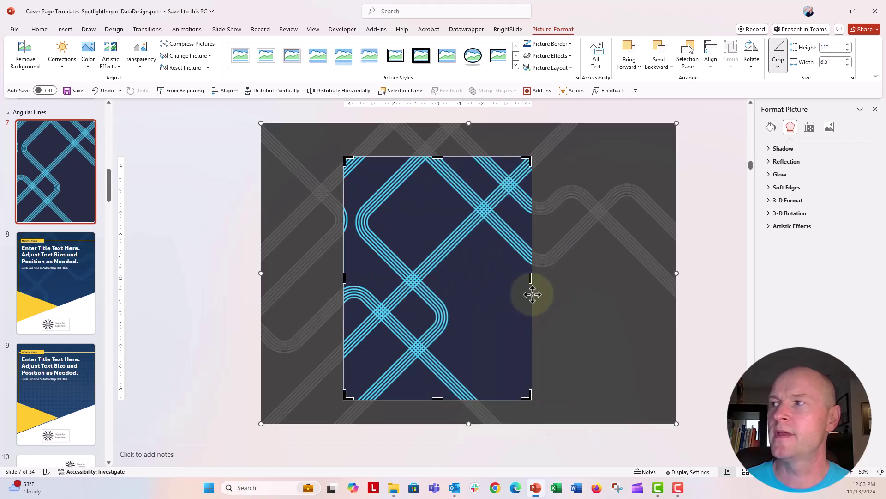
pyautogui.click(778, 53)
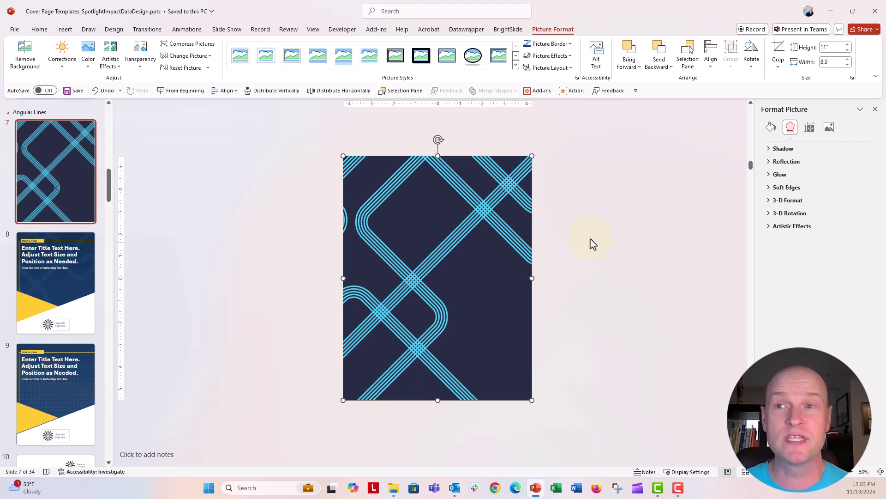
# Send the cropped photo to back and show its Picture Transparency settings
pyautogui.rightClick(375, 163)
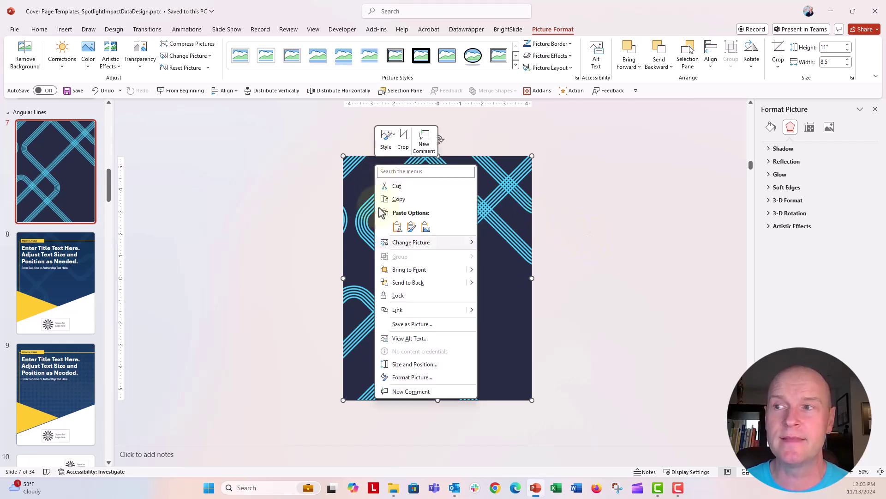
pyautogui.click(391, 286)
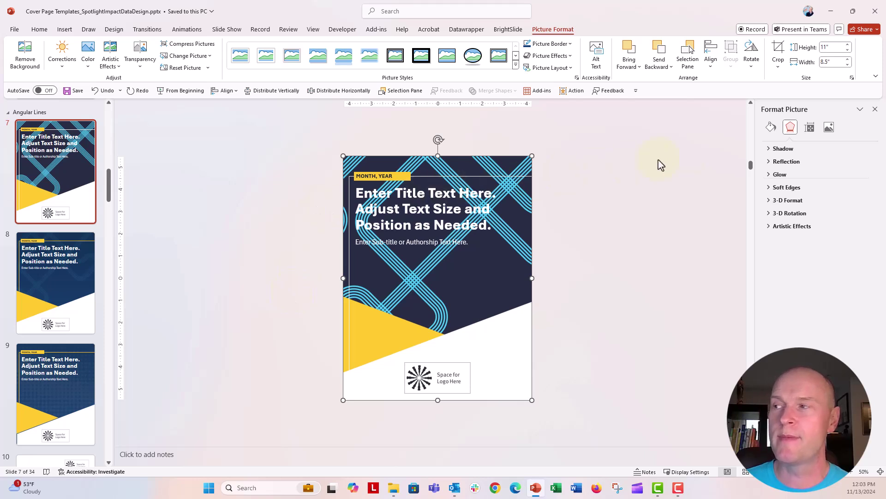
pyautogui.click(831, 134)
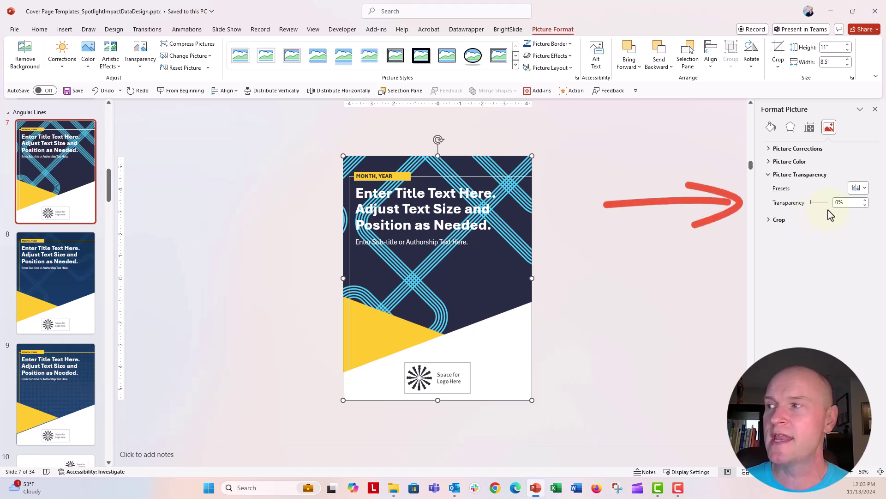
# Apply a high transparency value to the pattern photo, then deselect it to view the faint result
pyautogui.click(838, 203)
pyautogui.write('90')
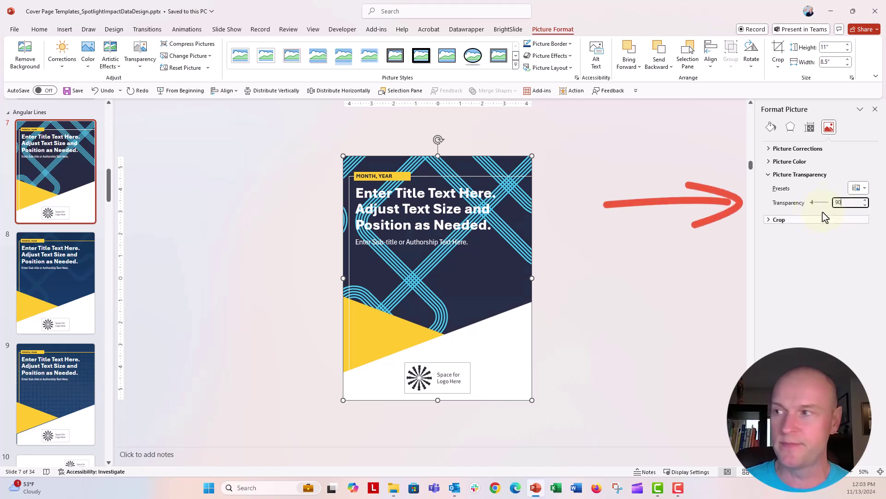
pyautogui.press('Return')
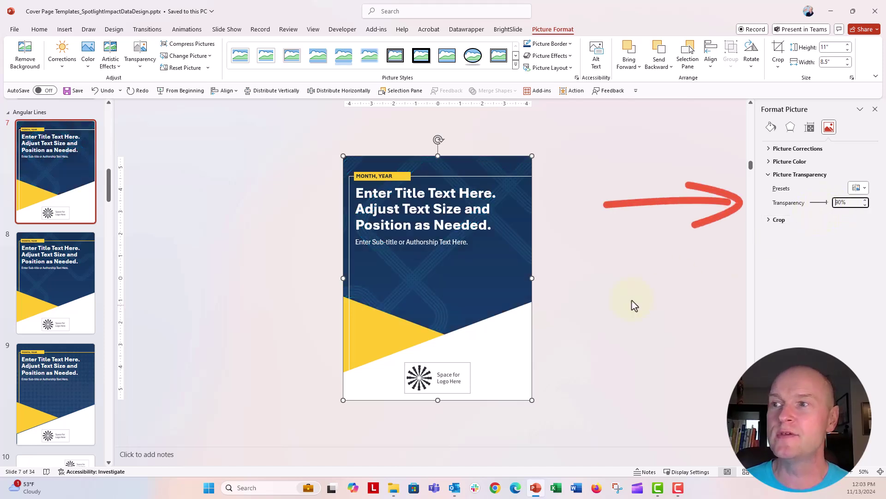
pyautogui.click(619, 307)
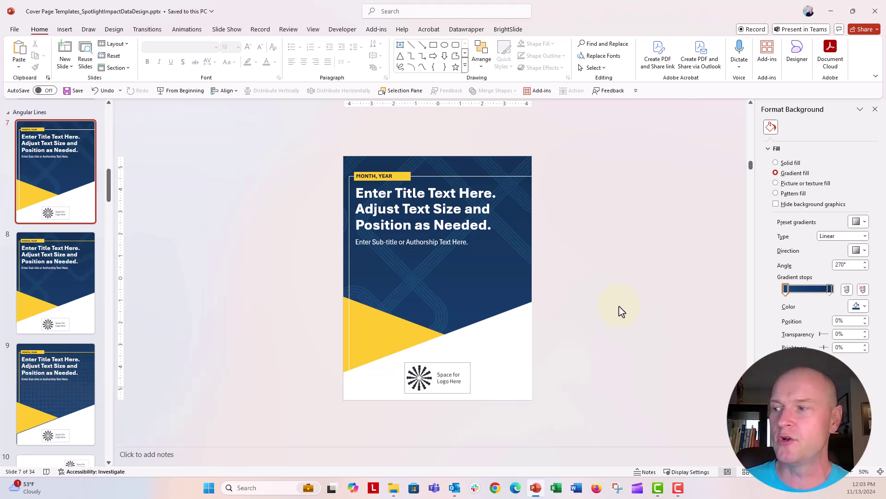
# Preview the faded cover full-screen, then exit back to editing
pyautogui.click(784, 471)
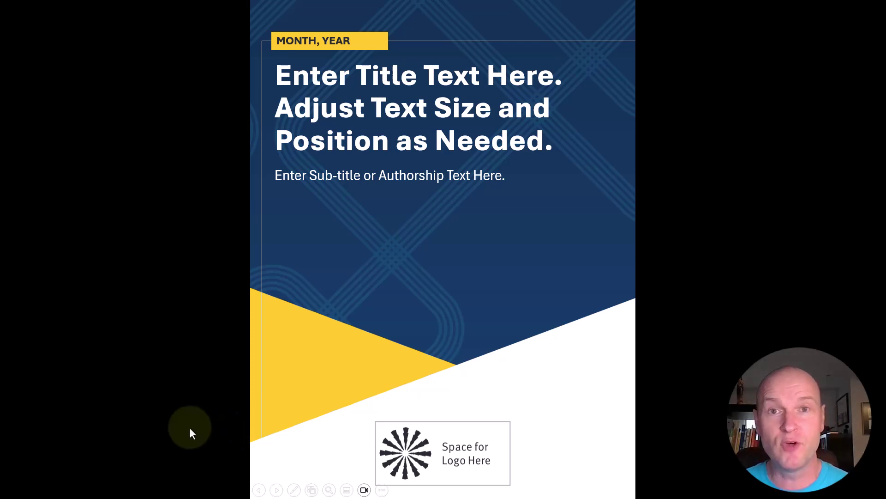
pyautogui.press('Escape')
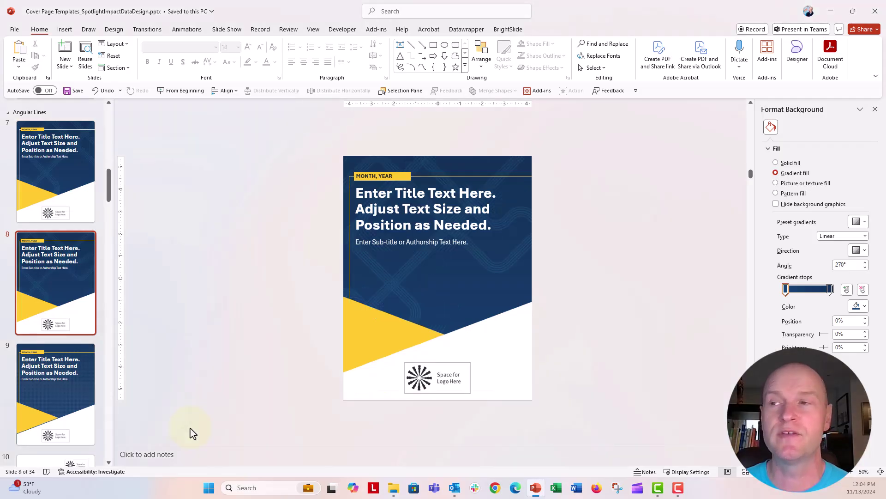
# Select slide 8's background picture and bring up its right-click Change Picture options
pyautogui.click(379, 156)
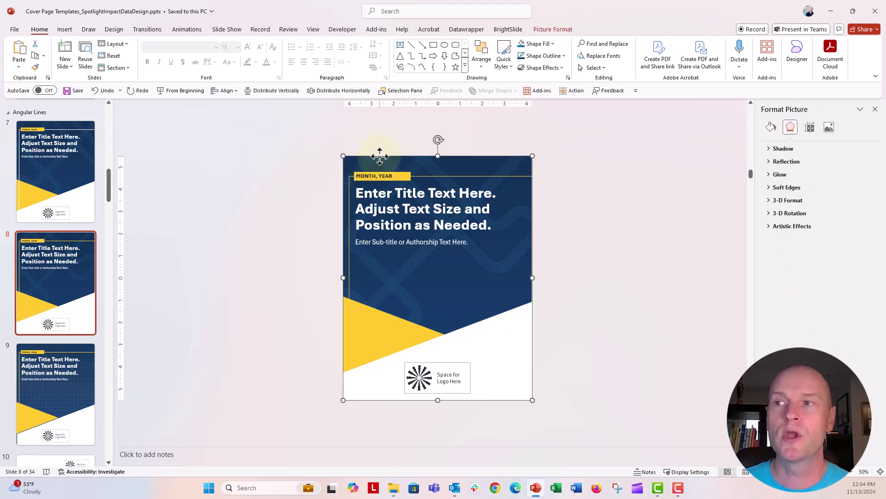
pyautogui.rightClick(379, 157)
pyautogui.moveTo(417, 234)
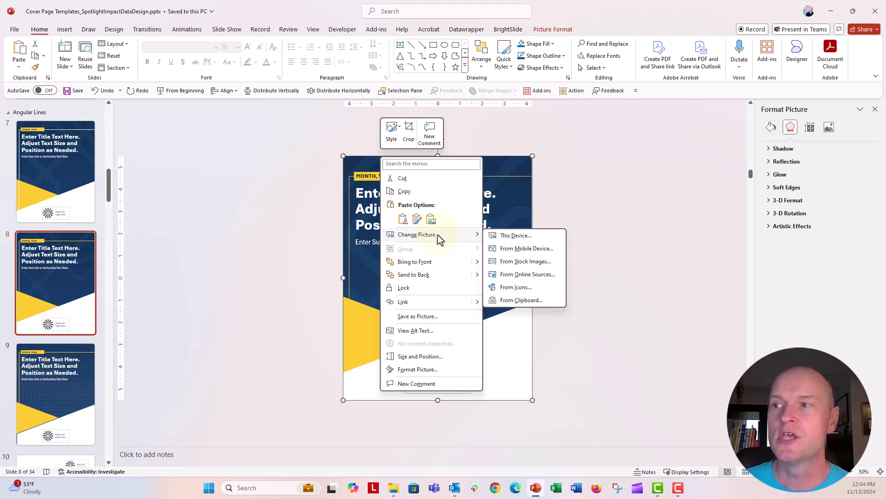
# Replace it with the pink-and-blue geometric stock photo and dismiss the add-in notice
pyautogui.click(524, 261)
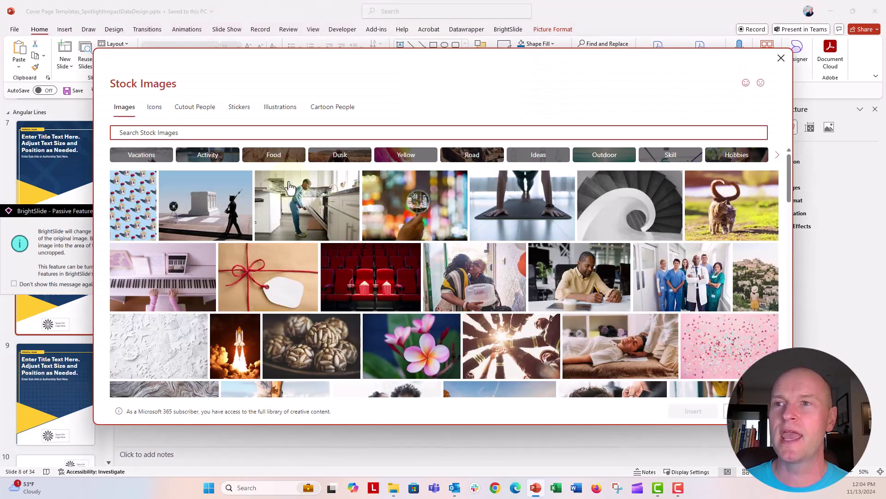
pyautogui.write('blue')
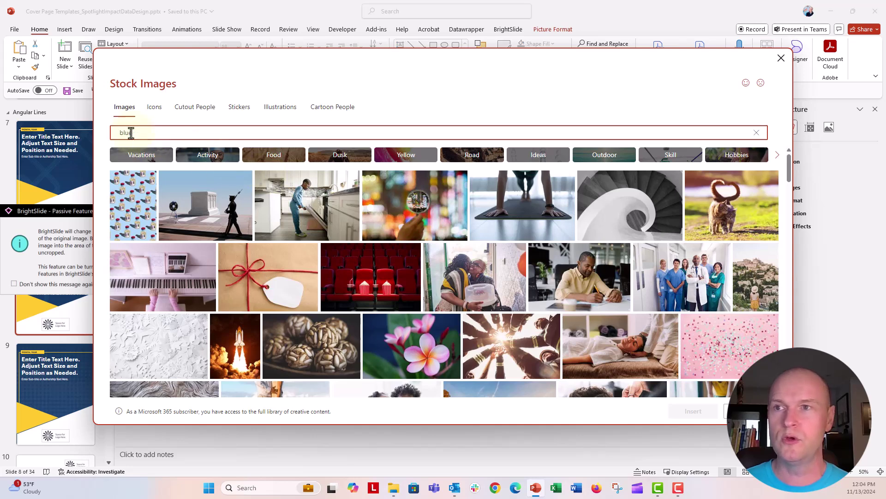
pyautogui.write(' abstra')
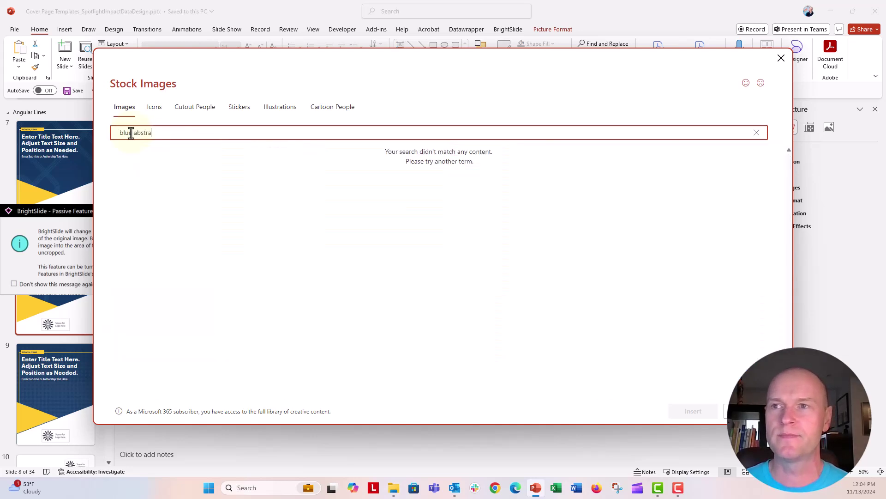
pyautogui.write('ct')
pyautogui.scroll(-3, 179, 214)
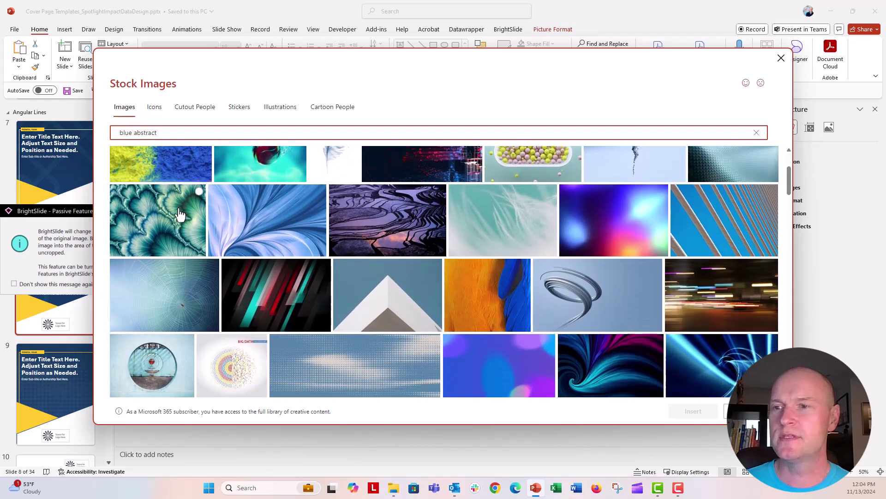
pyautogui.scroll(-3, 179, 215)
pyautogui.scroll(-3, 179, 215)
pyautogui.scroll(-3, 178, 215)
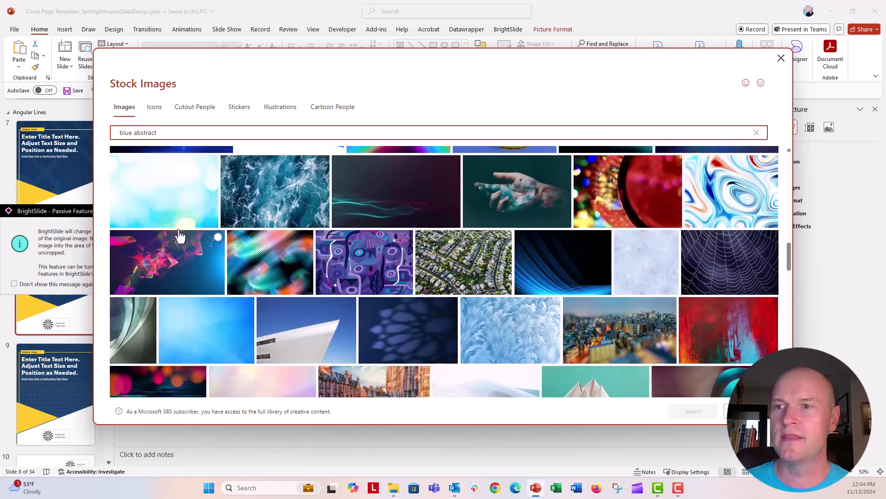
pyautogui.click(178, 235)
pyautogui.click(676, 415)
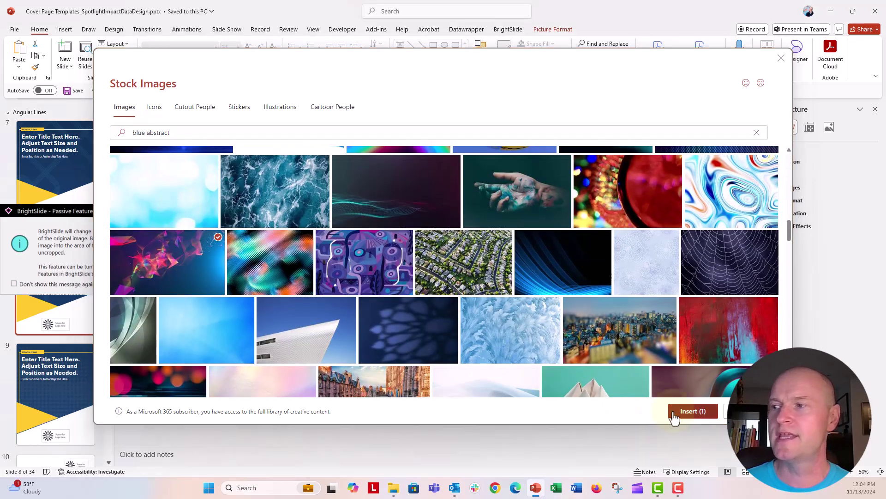
pyautogui.click(206, 248)
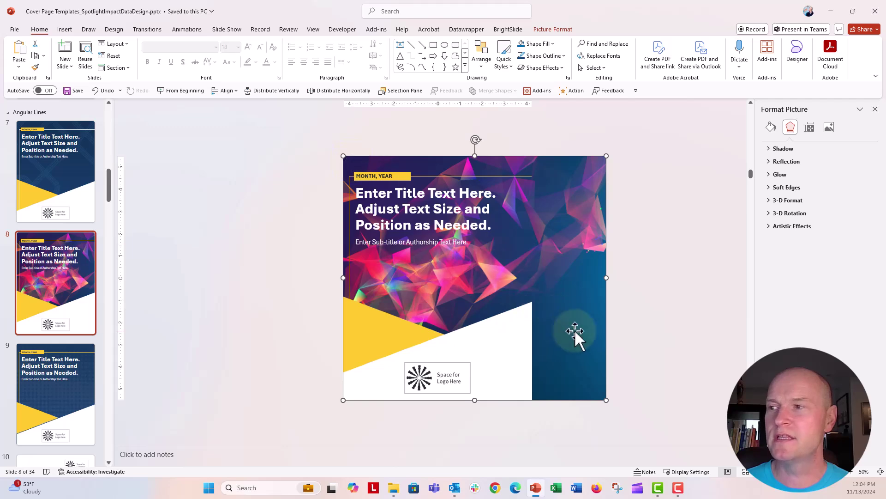
# Crop the abstract photo's right side so it fits the 8.5 by 11 portrait page
pyautogui.click(552, 30)
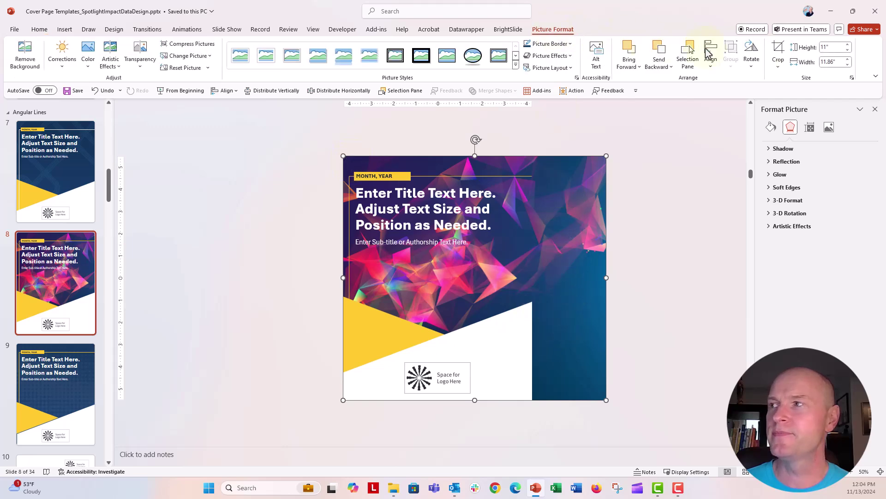
pyautogui.click(779, 61)
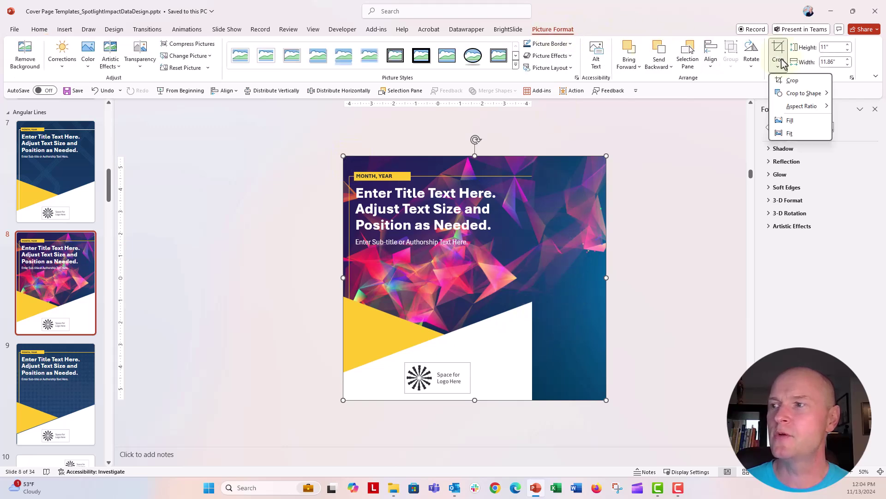
pyautogui.click(793, 81)
pyautogui.moveTo(606, 277)
pyautogui.mouseDown()
pyautogui.moveTo(494, 282)
pyautogui.moveTo(533, 288)
pyautogui.mouseUp()
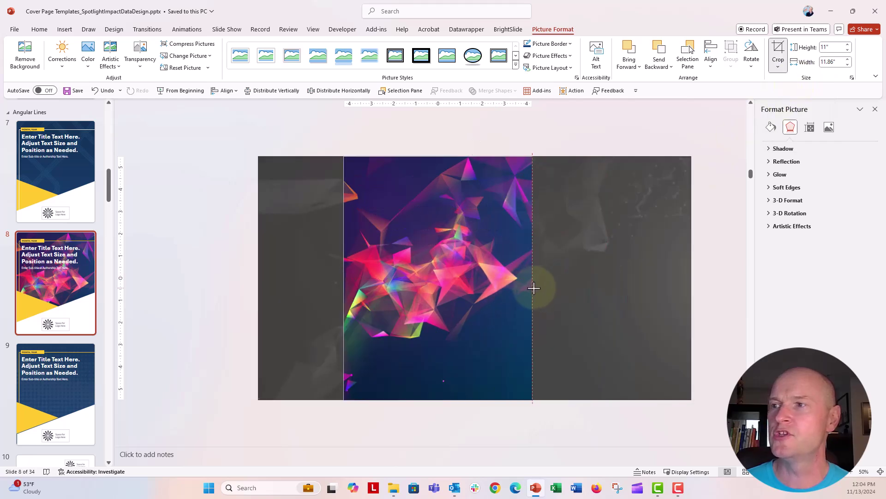
pyautogui.click(778, 51)
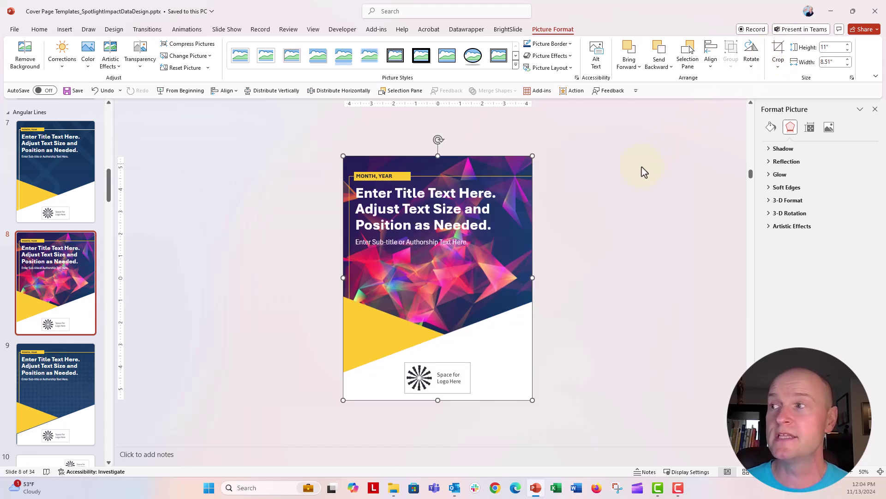
pyautogui.click(828, 129)
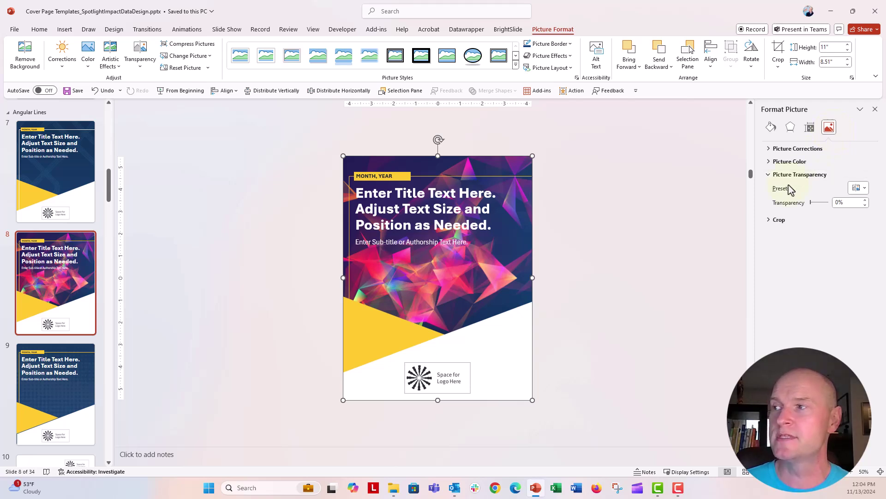
# Set slide 8's geometric background photo to 80% transparency and deselect it to check the result
pyautogui.doubleClick(842, 201)
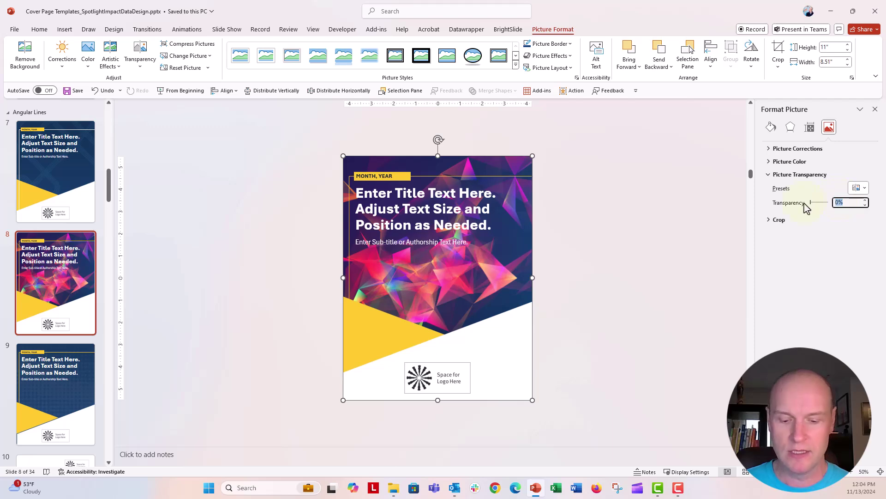
pyautogui.write('80')
pyautogui.press('Return')
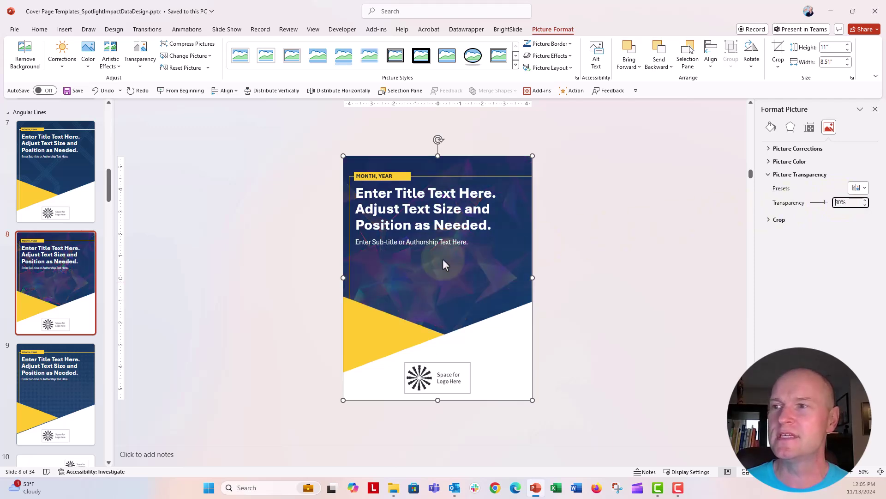
pyautogui.click(296, 287)
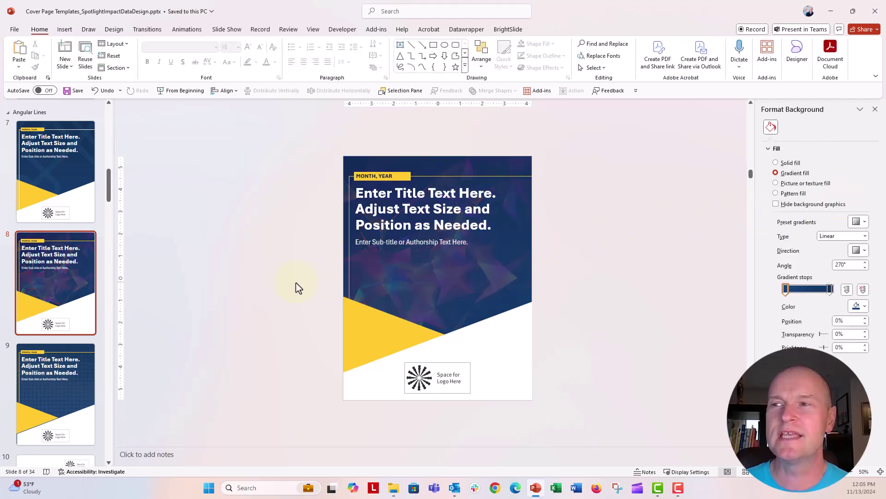